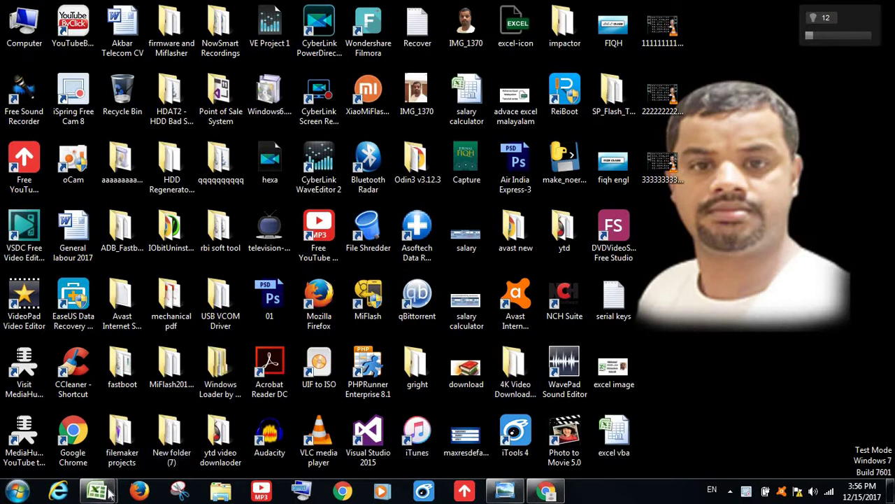
- Show the taskbar previews of the 'excel vba' workbook and its Visual Basic editor
mouse_move(98, 490)
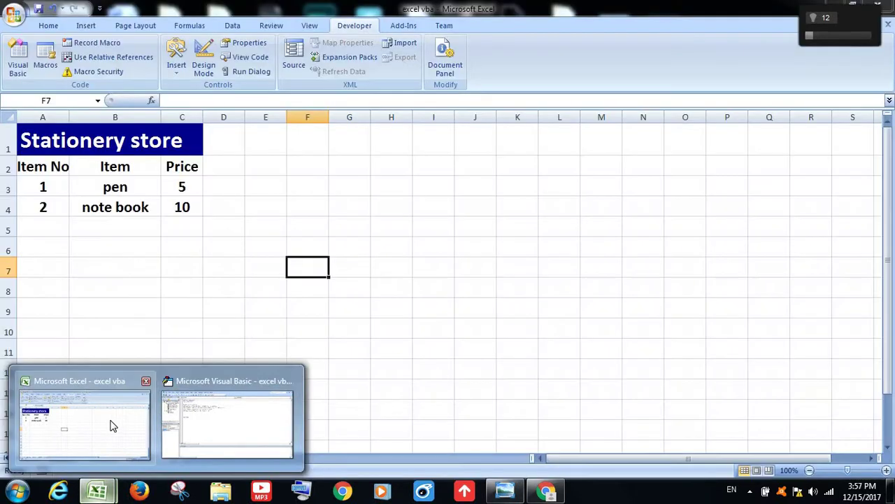
- Bring the 'excel vba' workbook forward and open its Visual Basic editor showing additme
left_click(111, 425)
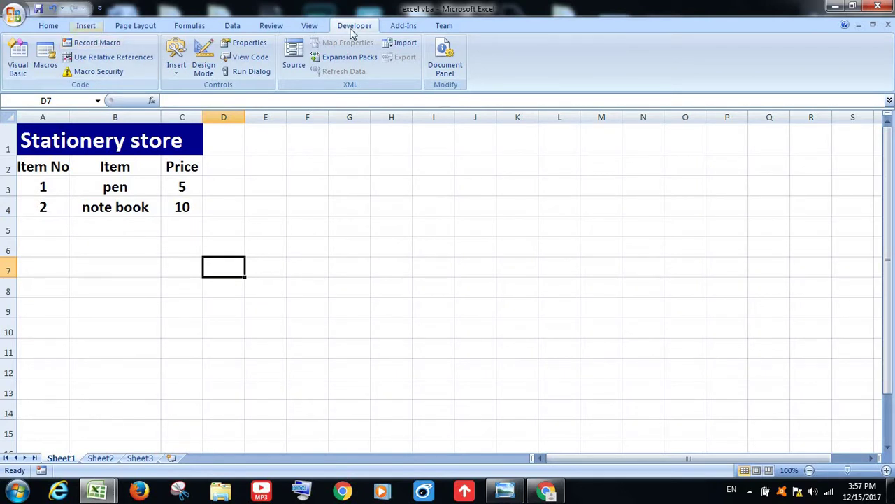
left_click(18, 57)
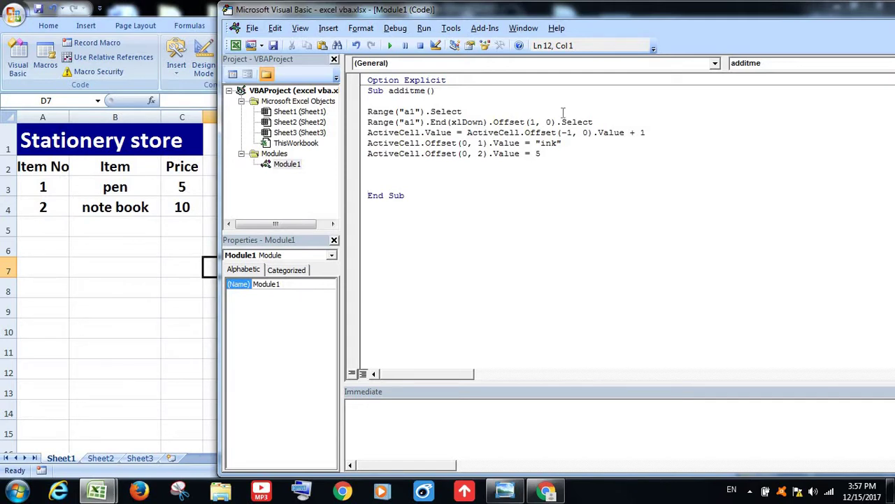
- Add a blank line after additme's row-finding statement and highlight that statement
left_click(607, 122)
key("Return")
key("Return")
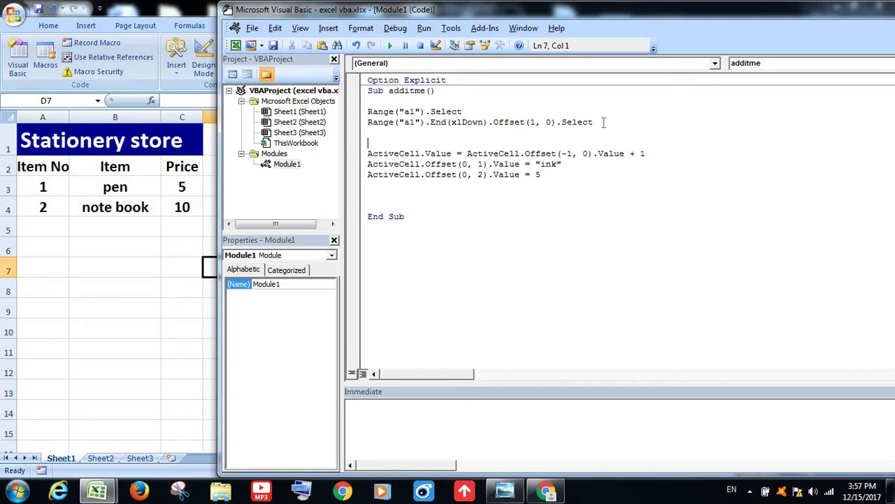
left_click_drag(595, 121, 375, 123)
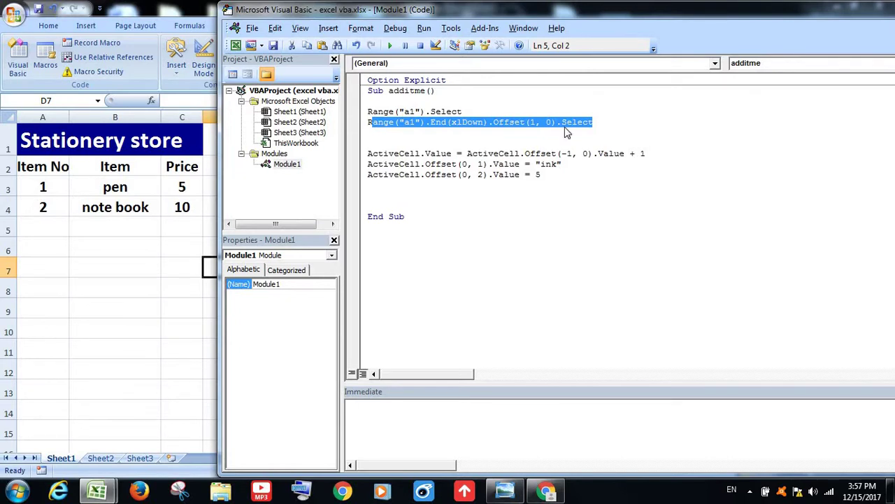
left_click(617, 123)
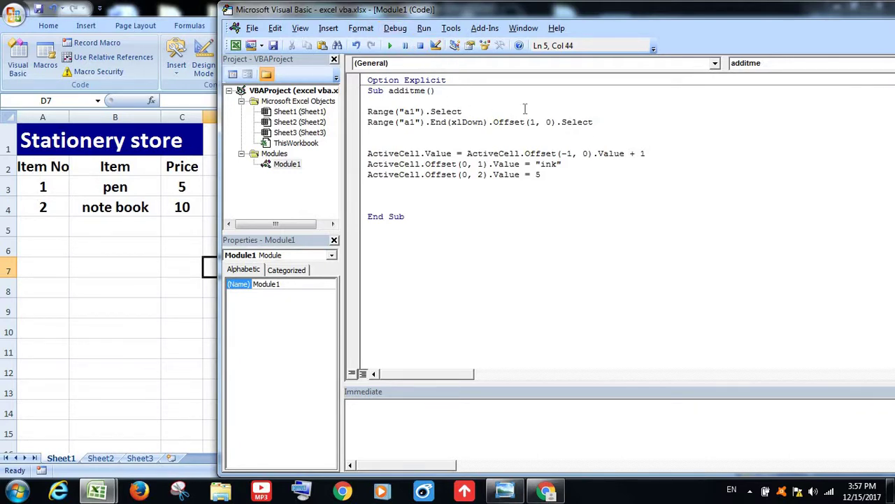
- Step through additme with F8 until the active cell moves to empty A5
key("F8")
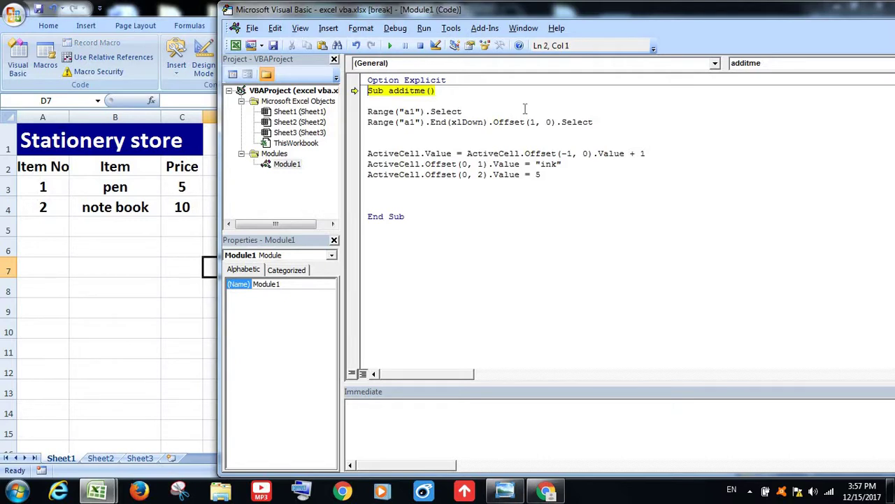
key("F8")
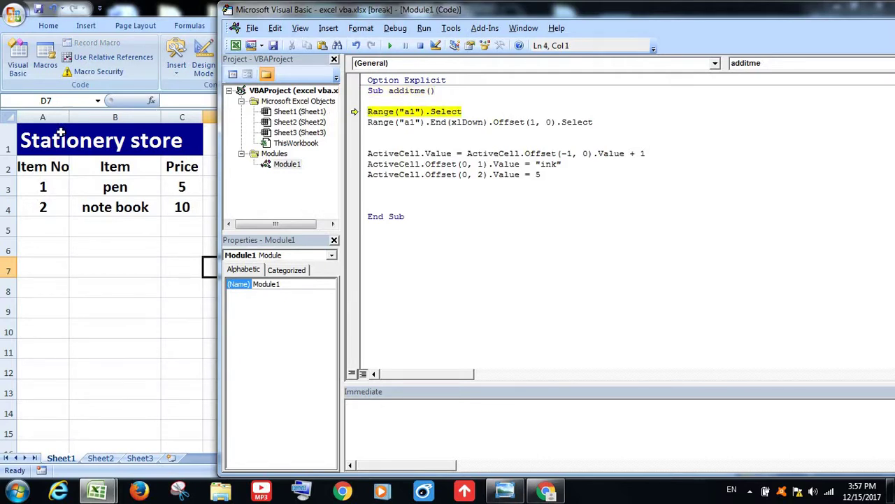
key("F8")
key("F8")
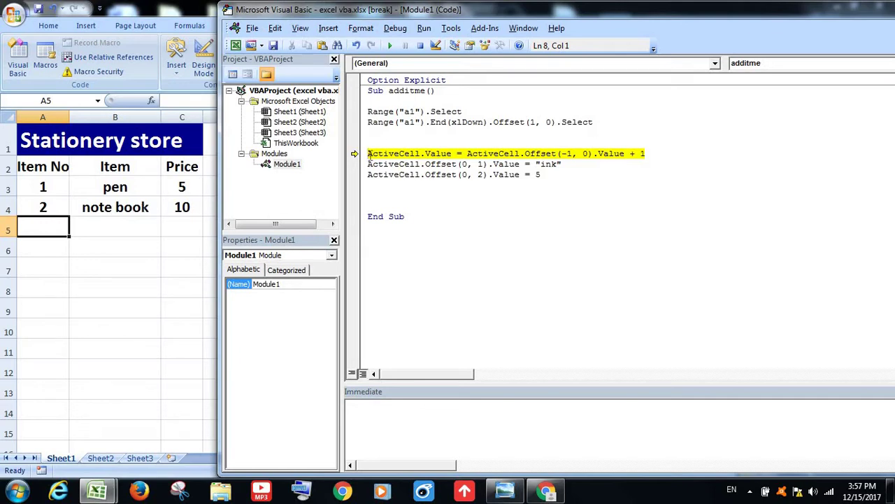
- Reset the paused additme run, leaving row 5 of the table empty
left_click(420, 46)
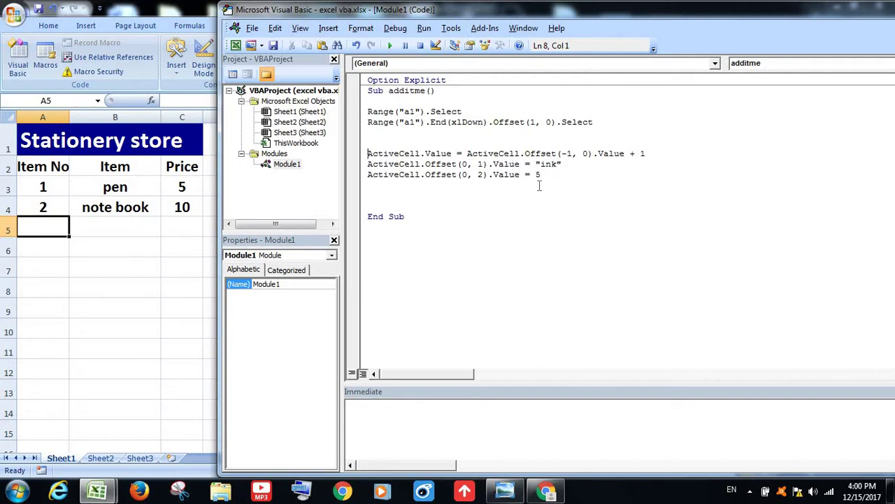
- Return to the worksheet, reopen the VBA editor and step additme until A5 is selected
left_click(103, 284)
left_click(19, 56)
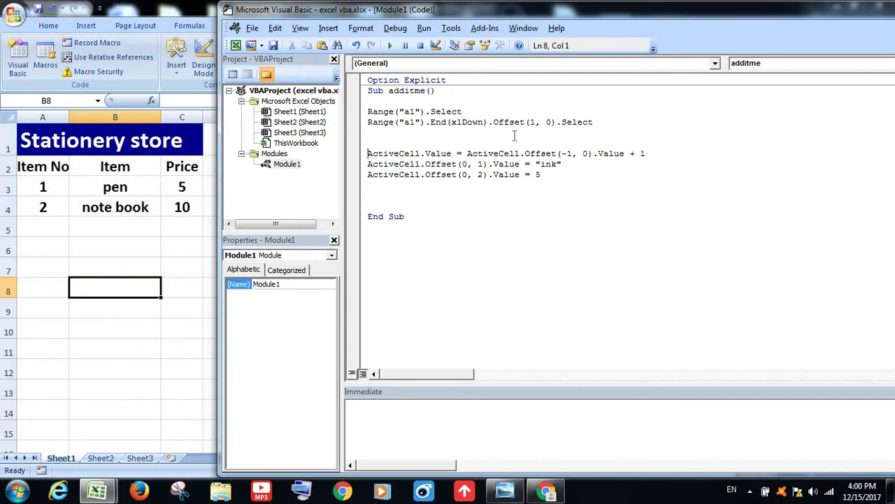
key("F8")
key("F8")
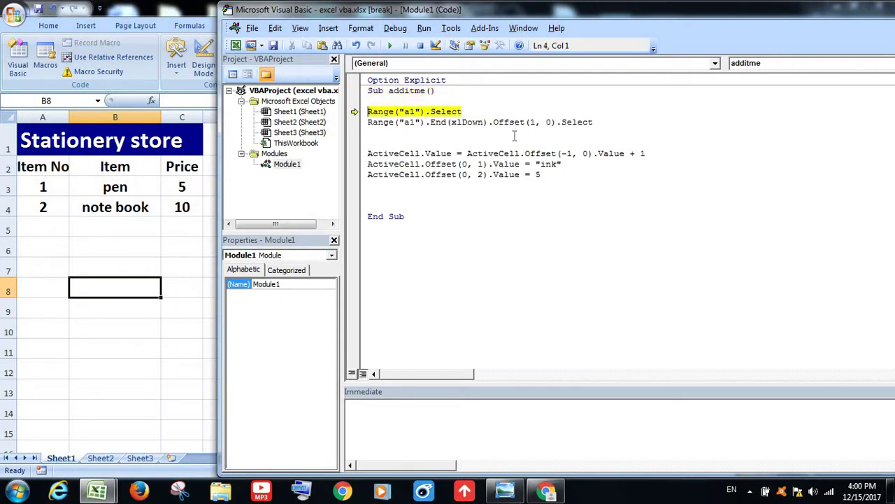
key("F8")
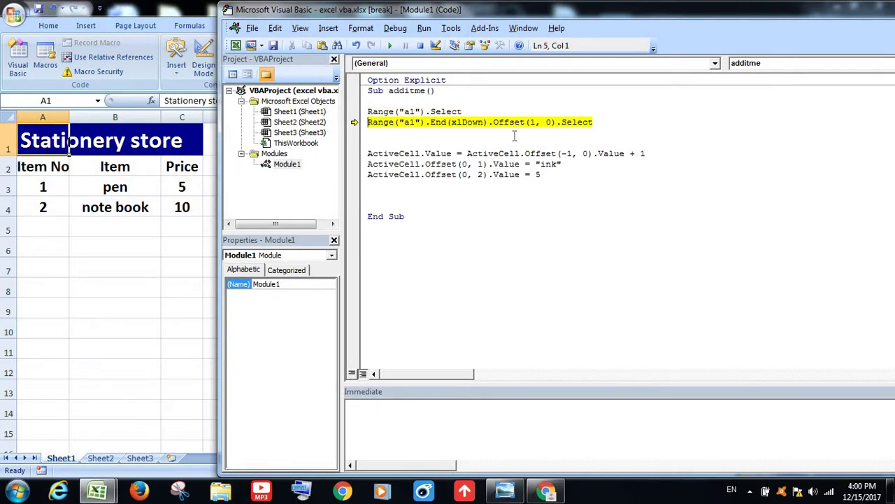
key("F8")
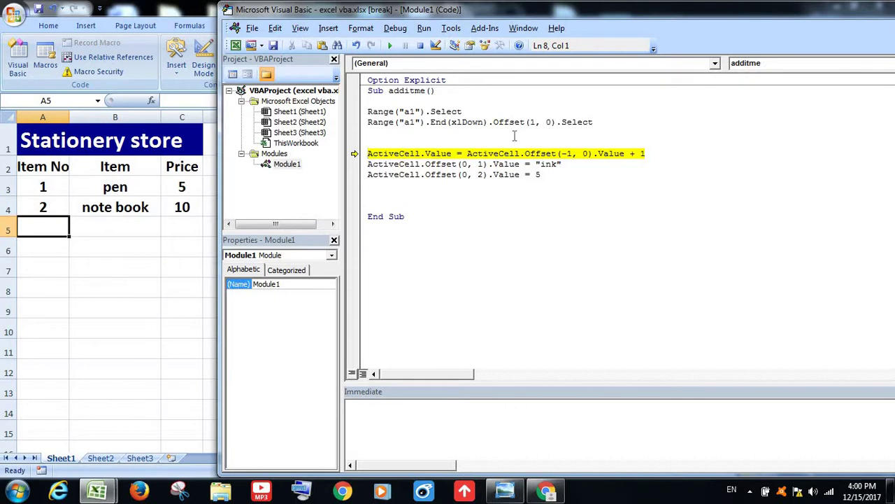
- Step on to write 3, ink and 5 into A5, B5 and C5
key("F8")
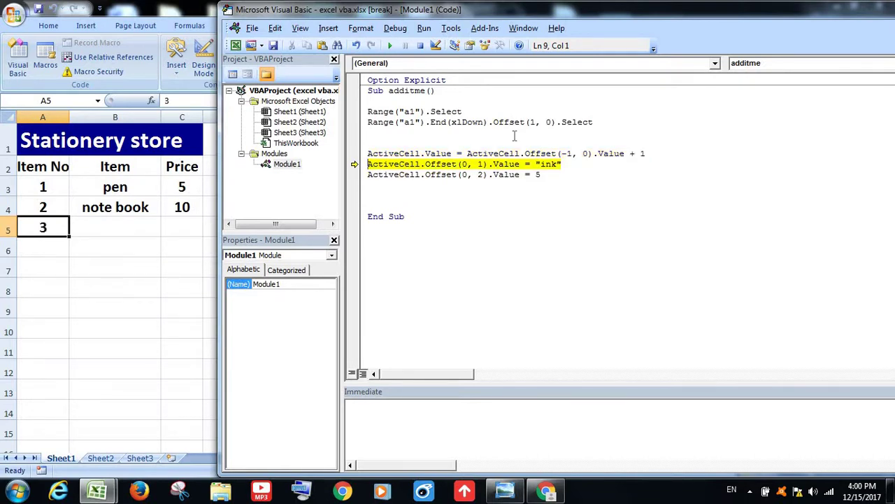
key("F8")
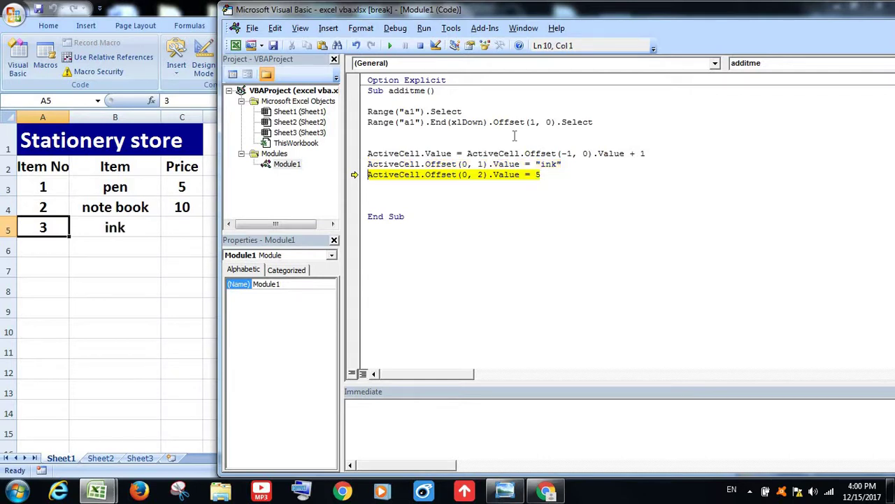
key("F8")
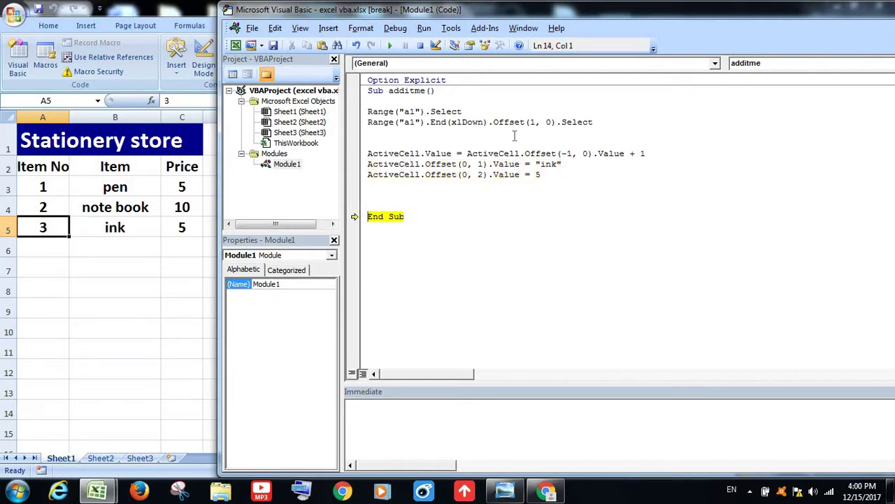